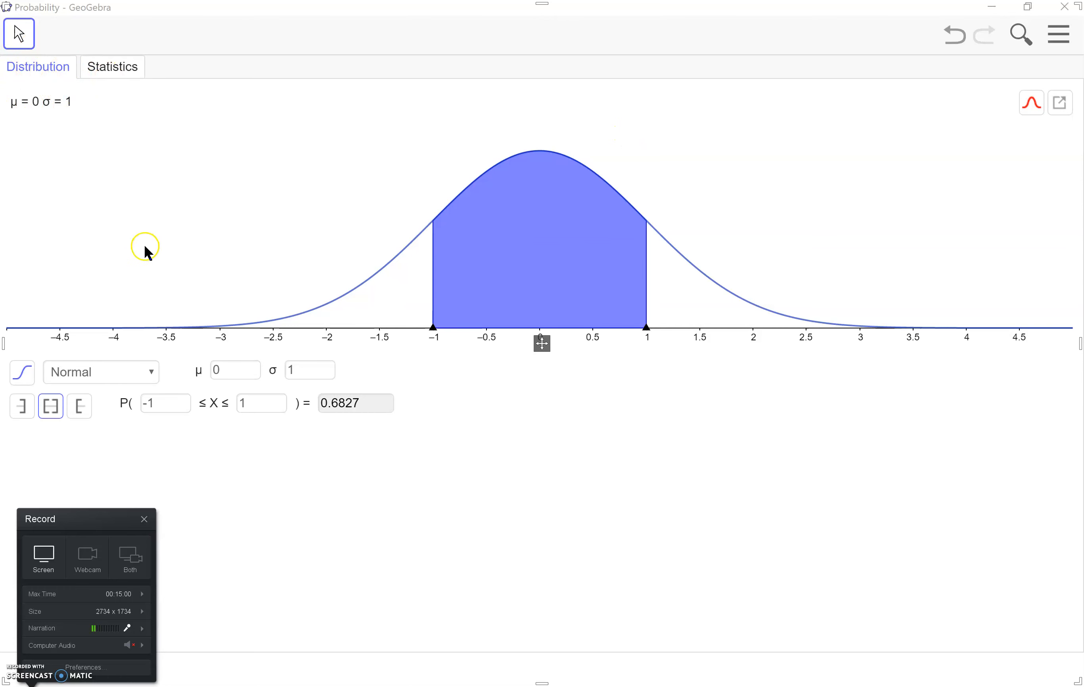
Keep the Normal distribution selected, and set its mean μ to 3 and its standard deviation σ to 6
{"action": "left_click", "coordinate": [155, 375]}
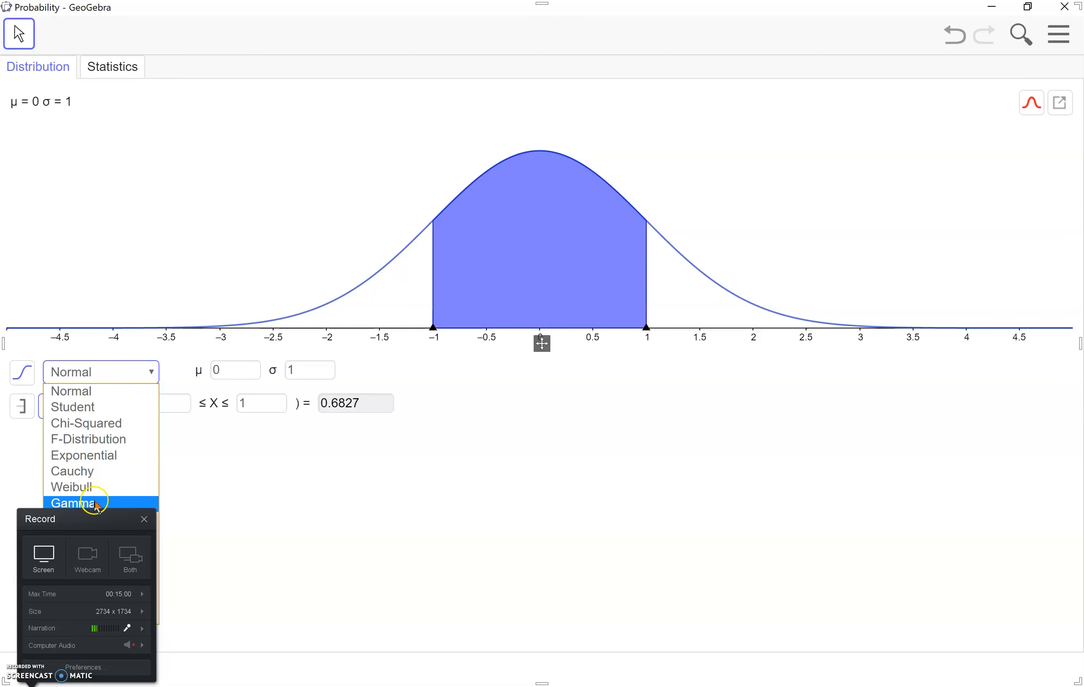
{"action": "left_click", "coordinate": [87, 395]}
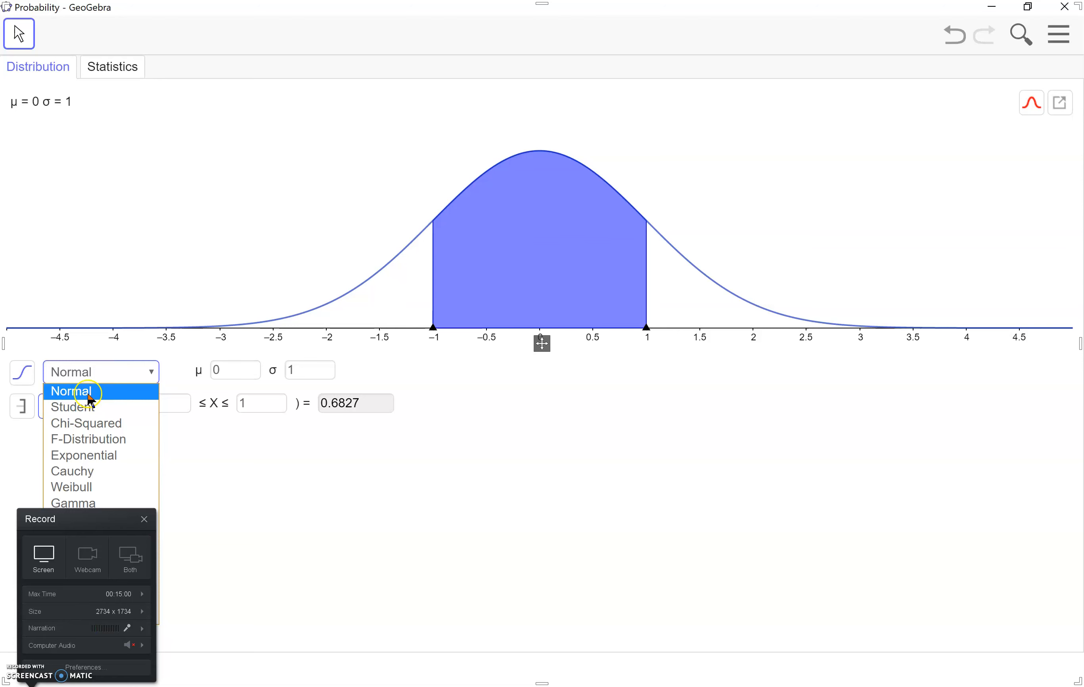
{"action": "left_click", "coordinate": [89, 394]}
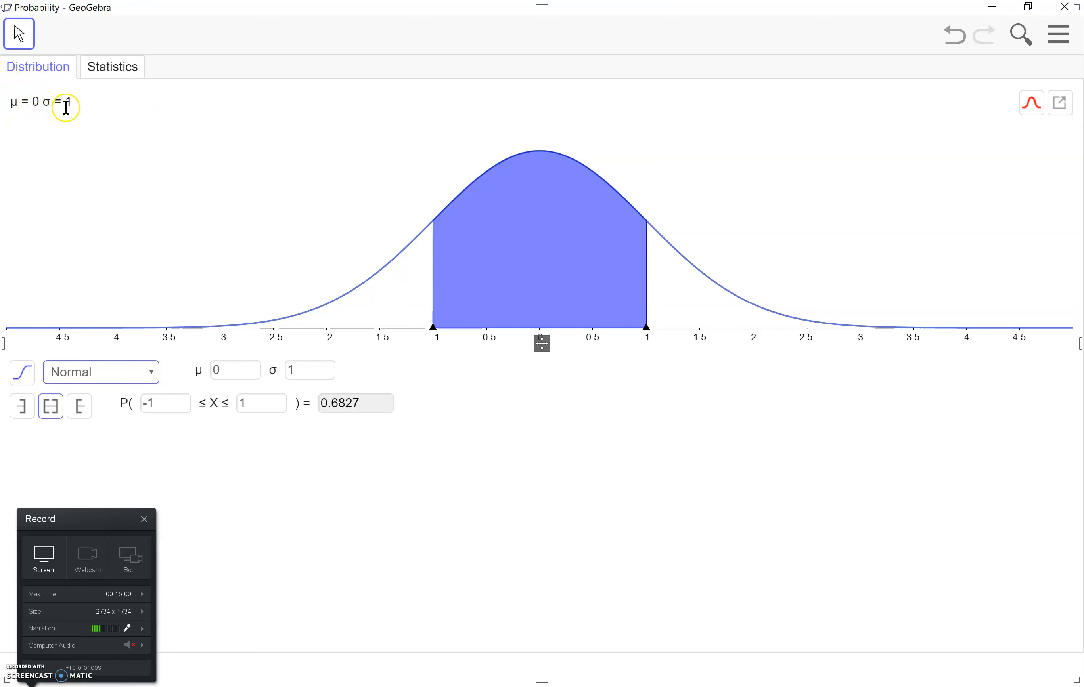
{"action": "left_click", "coordinate": [244, 376]}
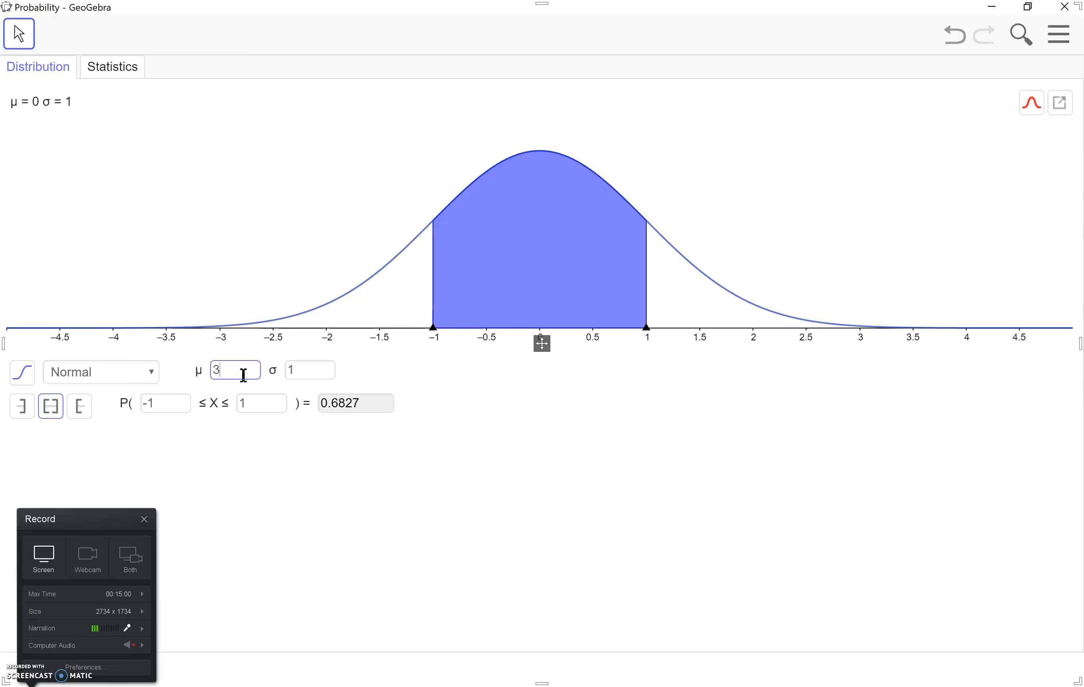
{"action": "type", "text": "3"}
{"action": "key", "text": "Return"}
{"action": "left_click", "coordinate": [313, 371]}
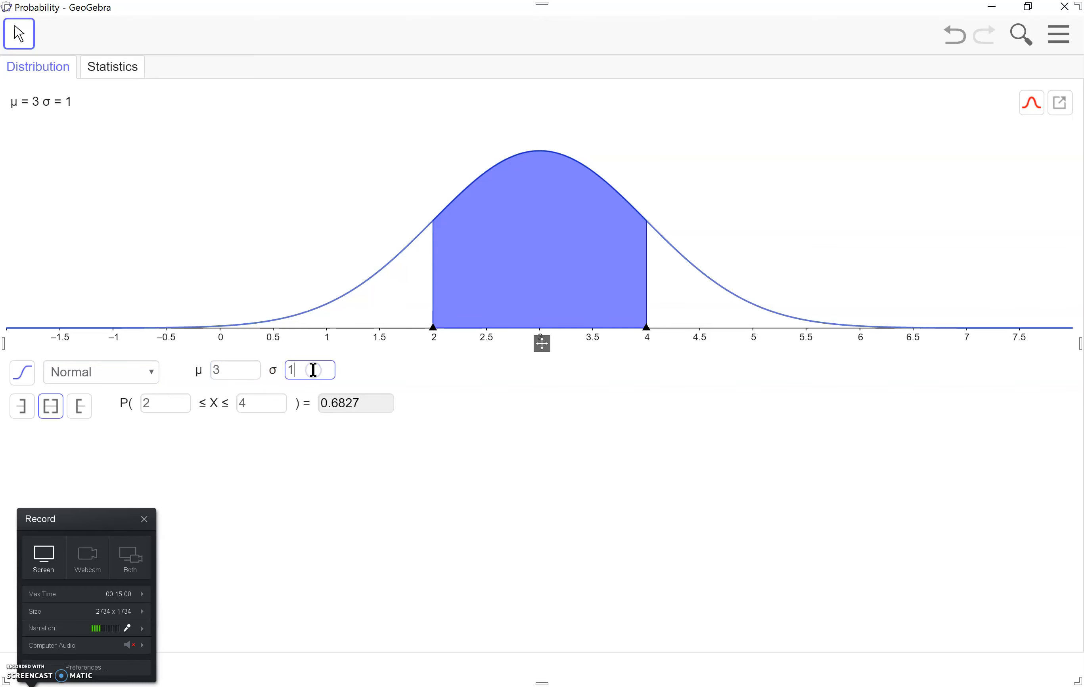
{"action": "type", "text": "6"}
{"action": "left_click", "coordinate": [463, 412]}
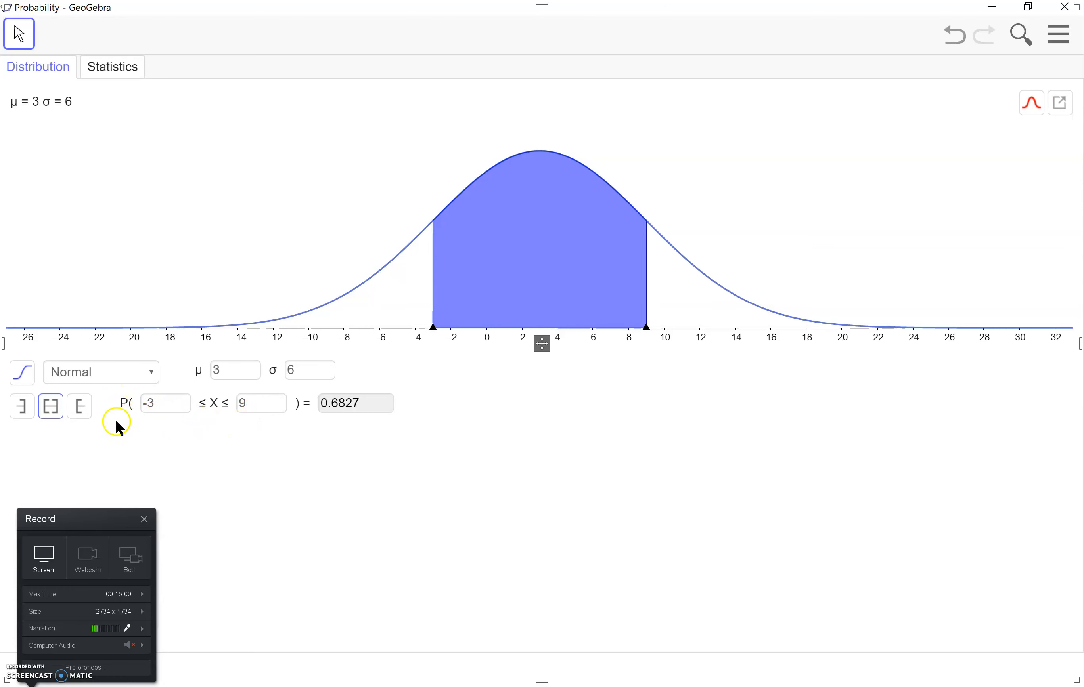
Compare the left-sided and right-sided probabilities of the distribution, and return to the two-sided interval
{"action": "left_click", "coordinate": [22, 406]}
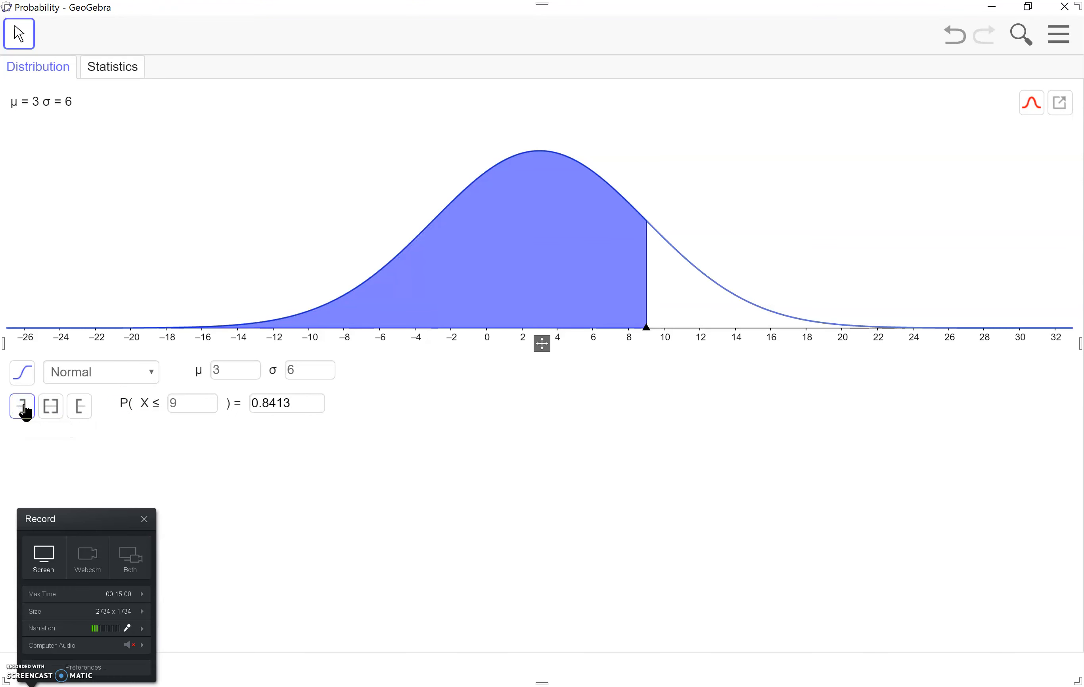
{"action": "left_click", "coordinate": [84, 409]}
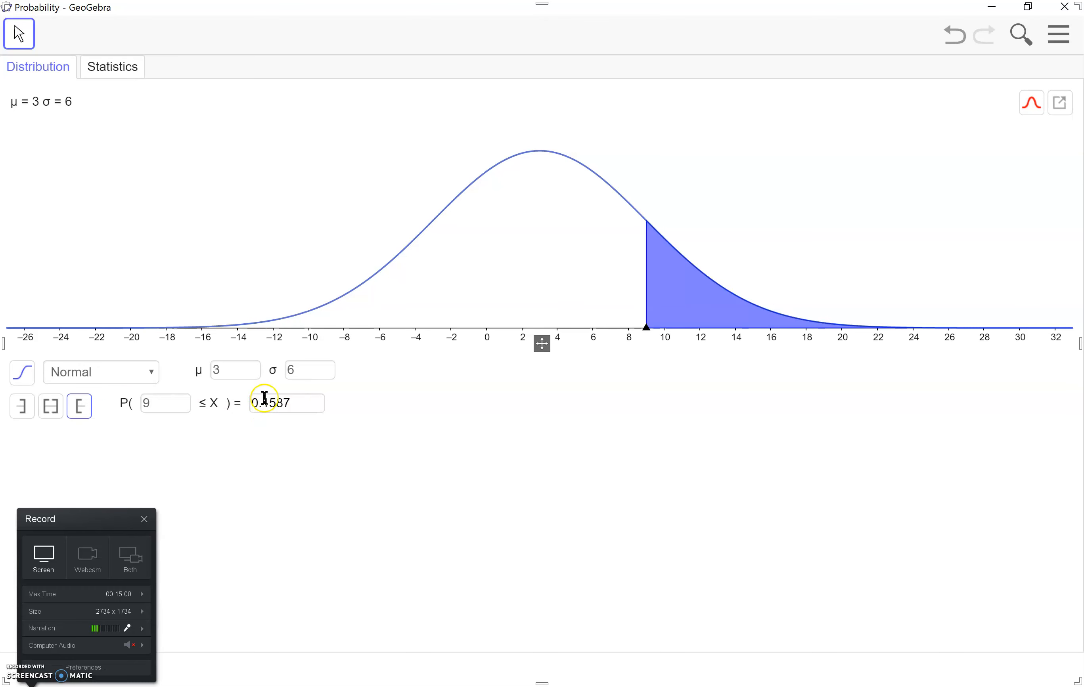
{"action": "left_click", "coordinate": [51, 408]}
Set the probability interval's lower bound to 2 and its upper bound to 7
{"action": "left_click", "coordinate": [171, 402]}
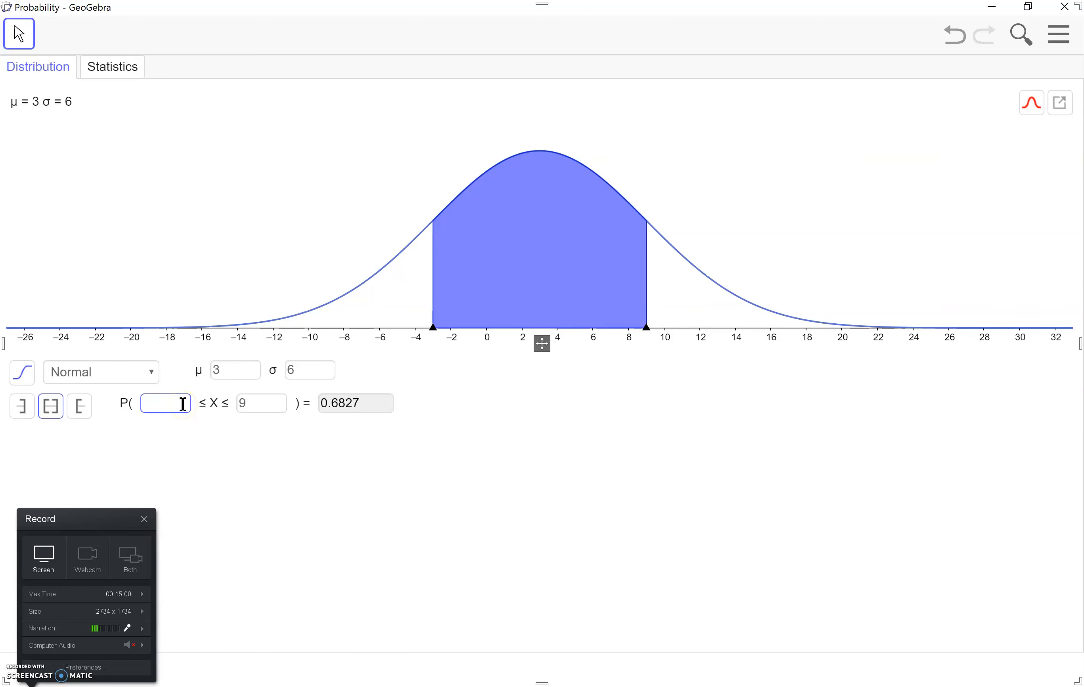
{"action": "type", "text": "2"}
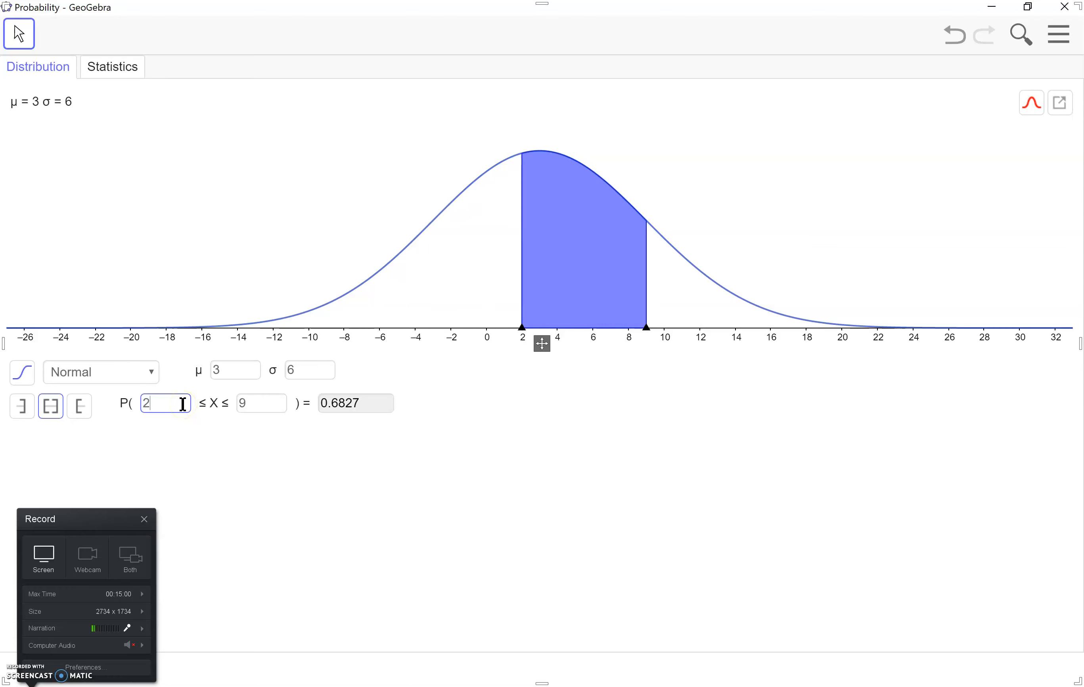
{"action": "left_click", "coordinate": [245, 407]}
{"action": "type", "text": "7"}
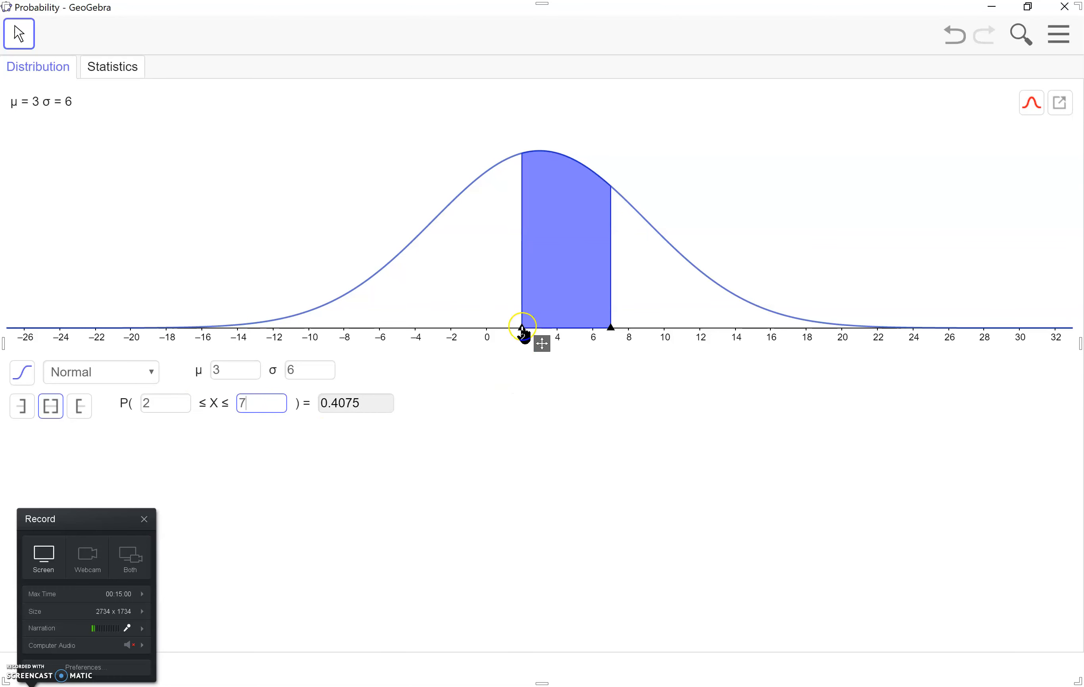
Move the interval's boundary markers on the graph to about -3.89 and about 8.78
{"action": "mouse_move", "coordinate": [522, 327]}
{"action": "left_mouse_down"}
{"action": "mouse_move", "coordinate": [276, 328]}
{"action": "mouse_move", "coordinate": [273, 338]}
{"action": "mouse_move", "coordinate": [418, 329]}
{"action": "left_mouse_up"}
{"action": "left_click_drag", "start_coordinate": [608, 334], "coordinate": [645, 338]}
{"action": "left_click", "coordinate": [341, 406]}
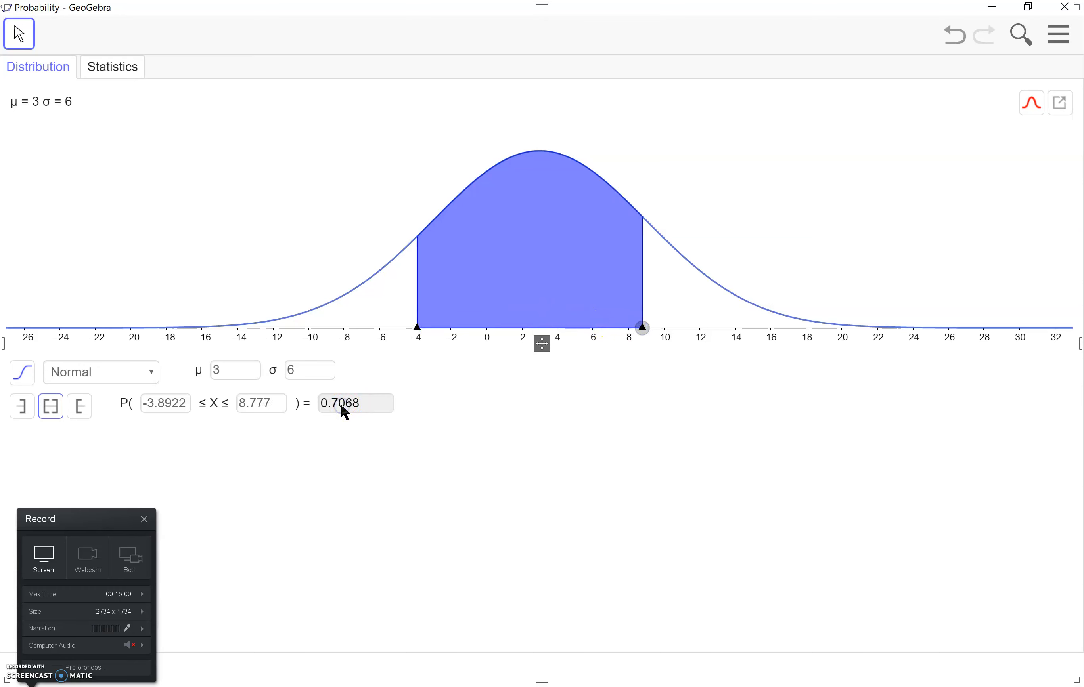
Change the distribution to Exponential and move its lower boundary marker on the graph to about 2.23
{"action": "left_click", "coordinate": [132, 374]}
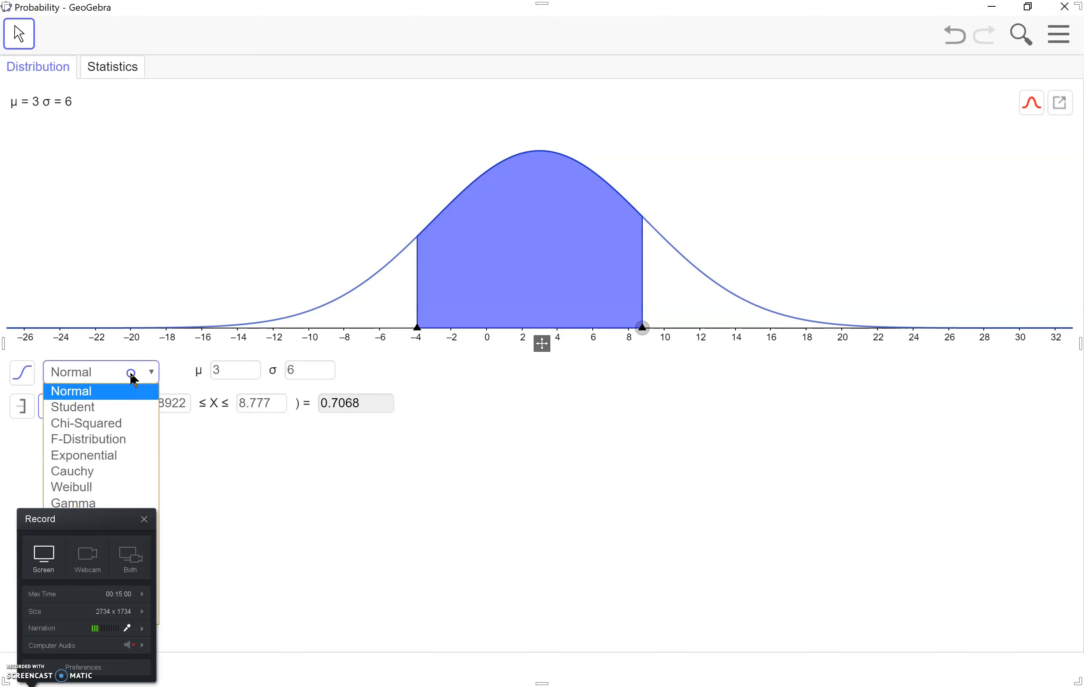
{"action": "left_click", "coordinate": [116, 459]}
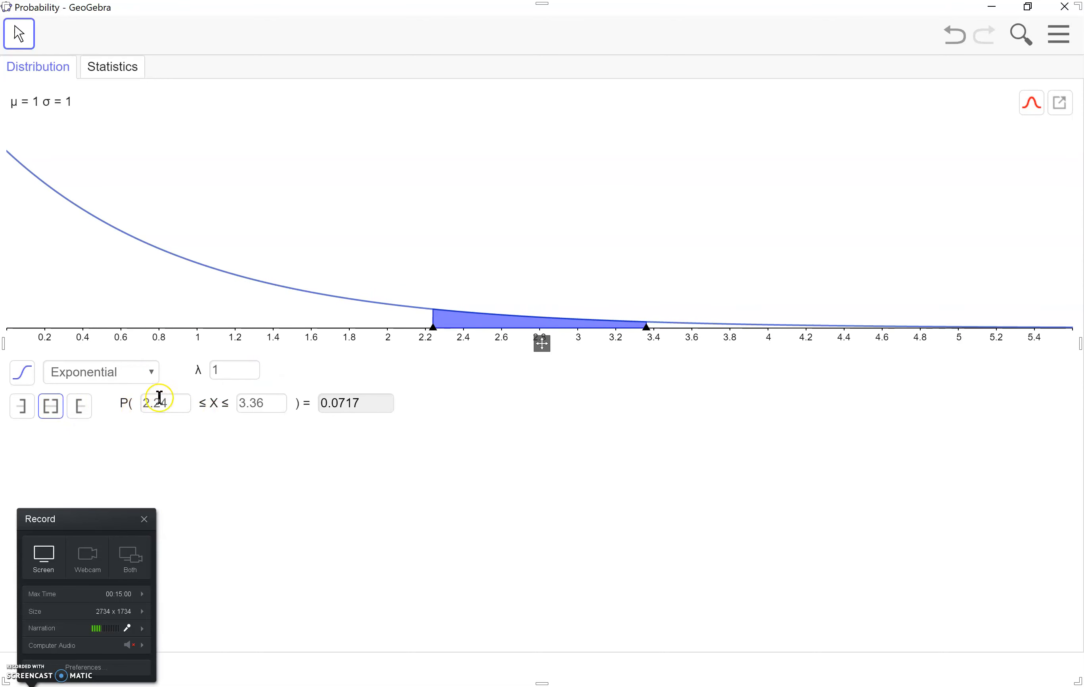
{"action": "left_click", "coordinate": [143, 372]}
{"action": "mouse_move", "coordinate": [434, 330]}
{"action": "left_mouse_down"}
{"action": "mouse_move", "coordinate": [316, 331]}
{"action": "mouse_move", "coordinate": [432, 342]}
{"action": "left_mouse_up"}
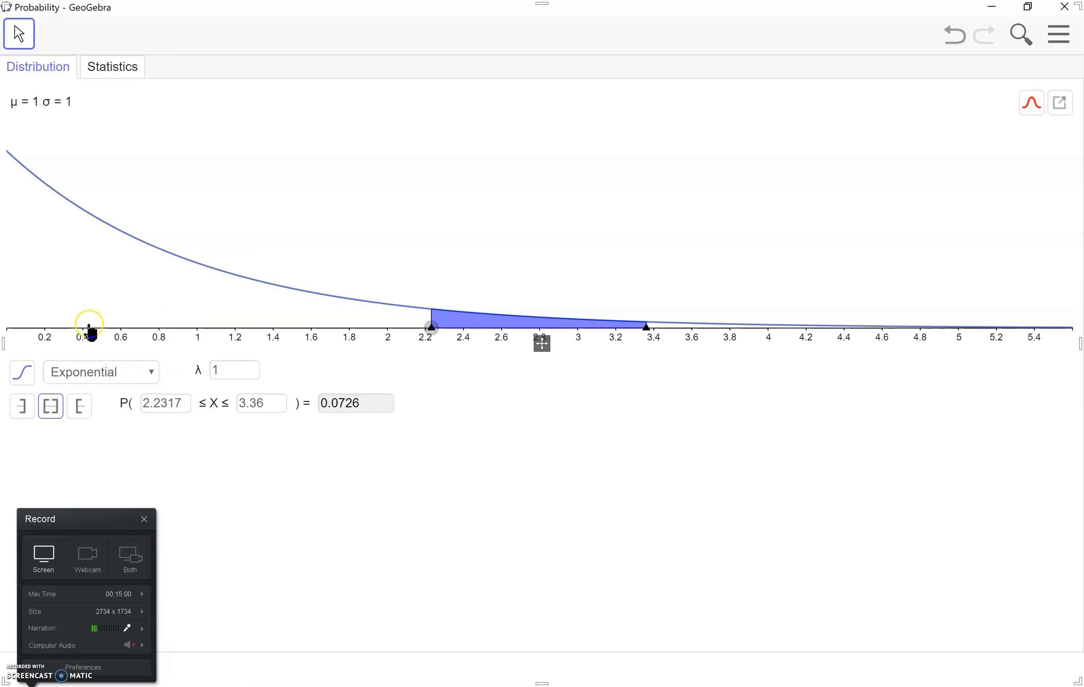
{"action": "left_click", "coordinate": [140, 380]}
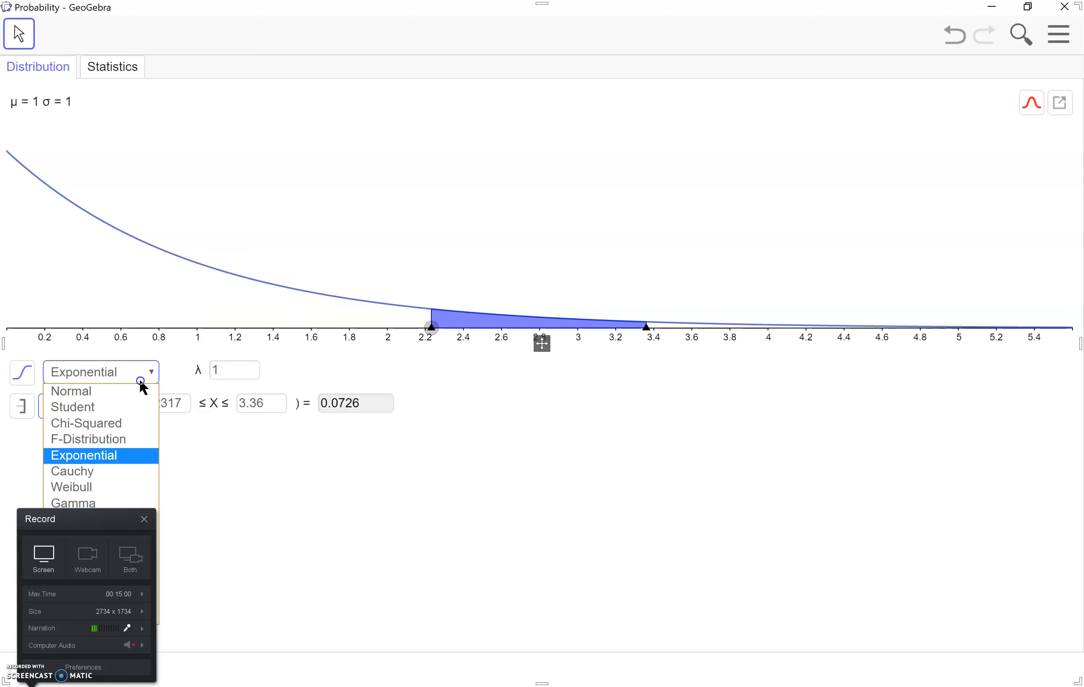
{"action": "left_click", "coordinate": [140, 382]}
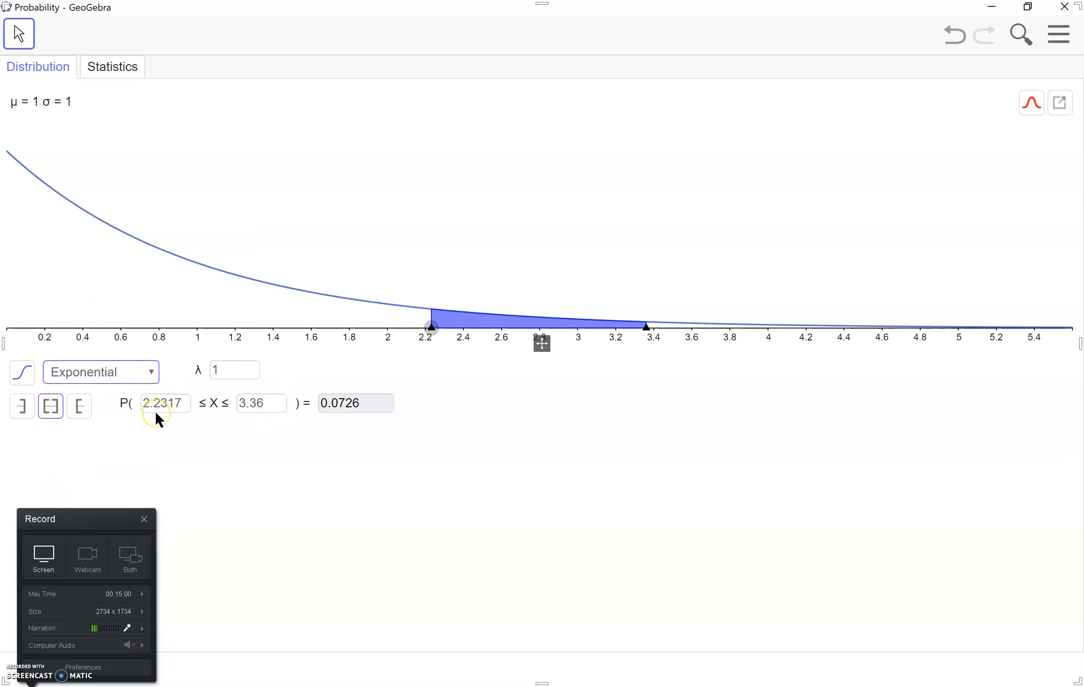
Set up a Z Test of a Mean in Statistics with the alternative hypothesis set to greater than (>)
{"action": "left_click", "coordinate": [114, 68]}
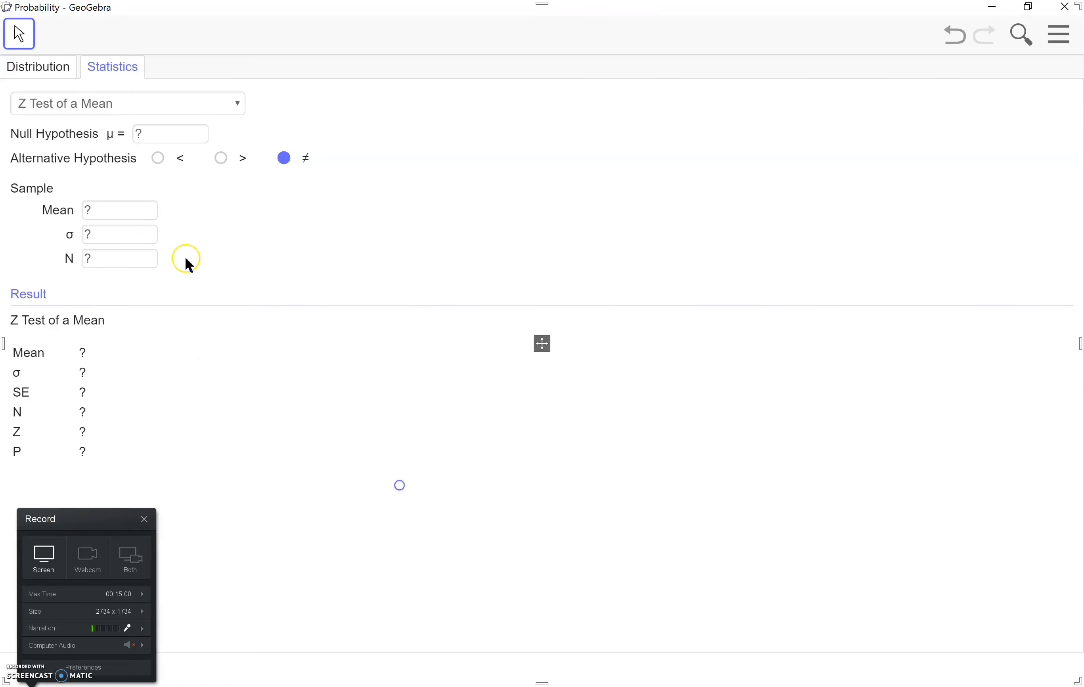
{"action": "left_click", "coordinate": [240, 107]}
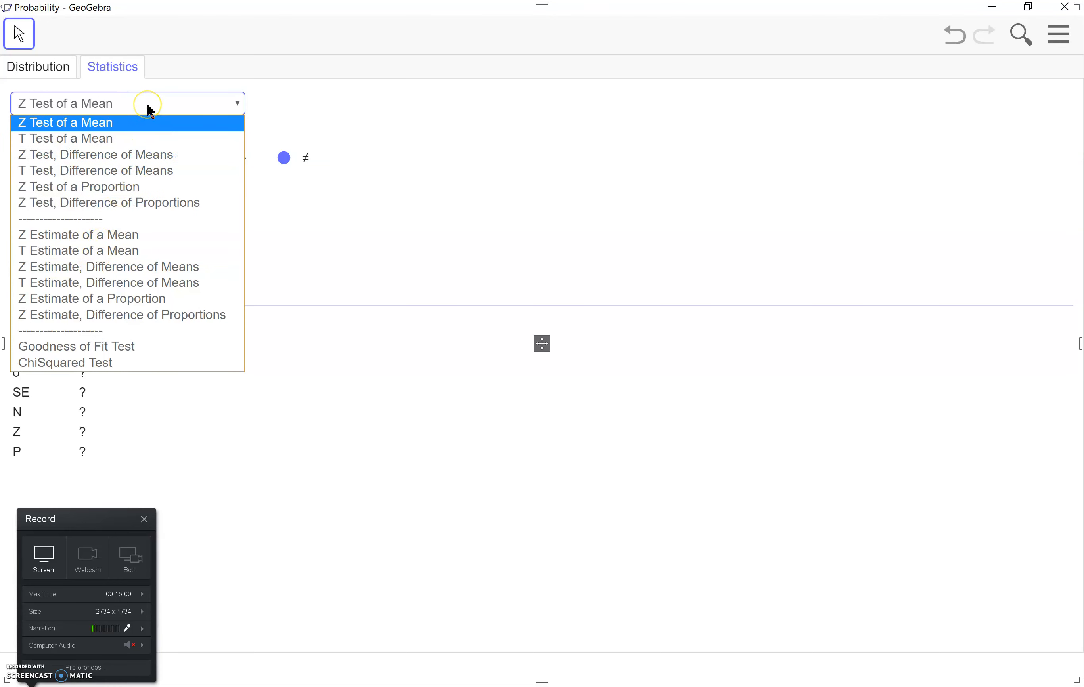
{"action": "left_click", "coordinate": [112, 126]}
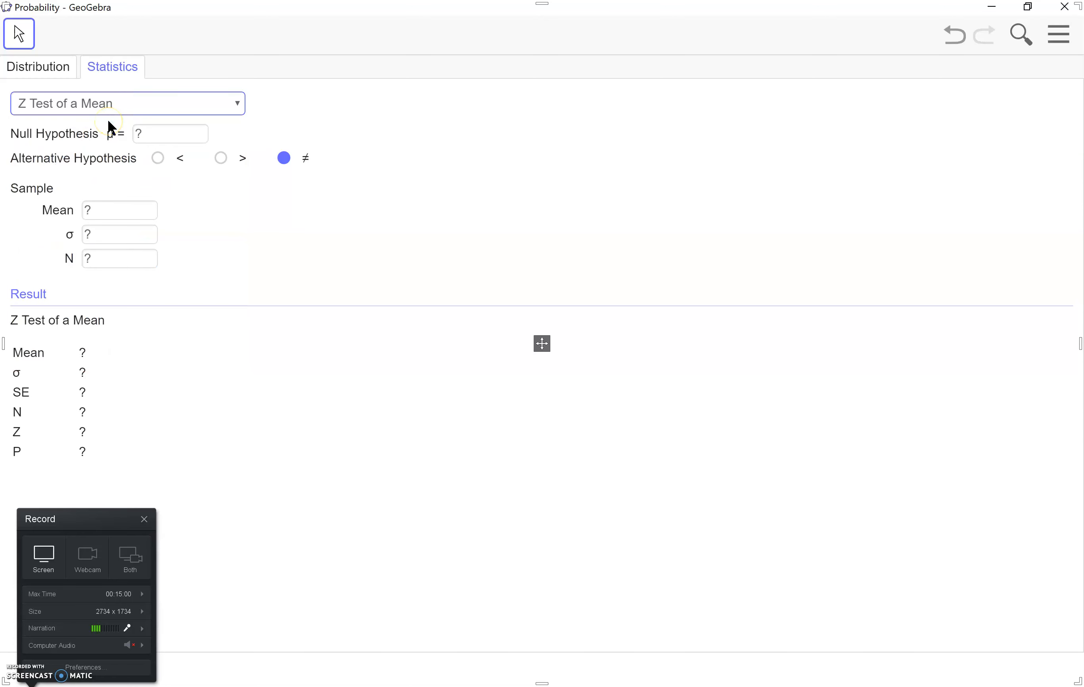
{"action": "left_click", "coordinate": [182, 129]}
{"action": "left_click", "coordinate": [164, 160]}
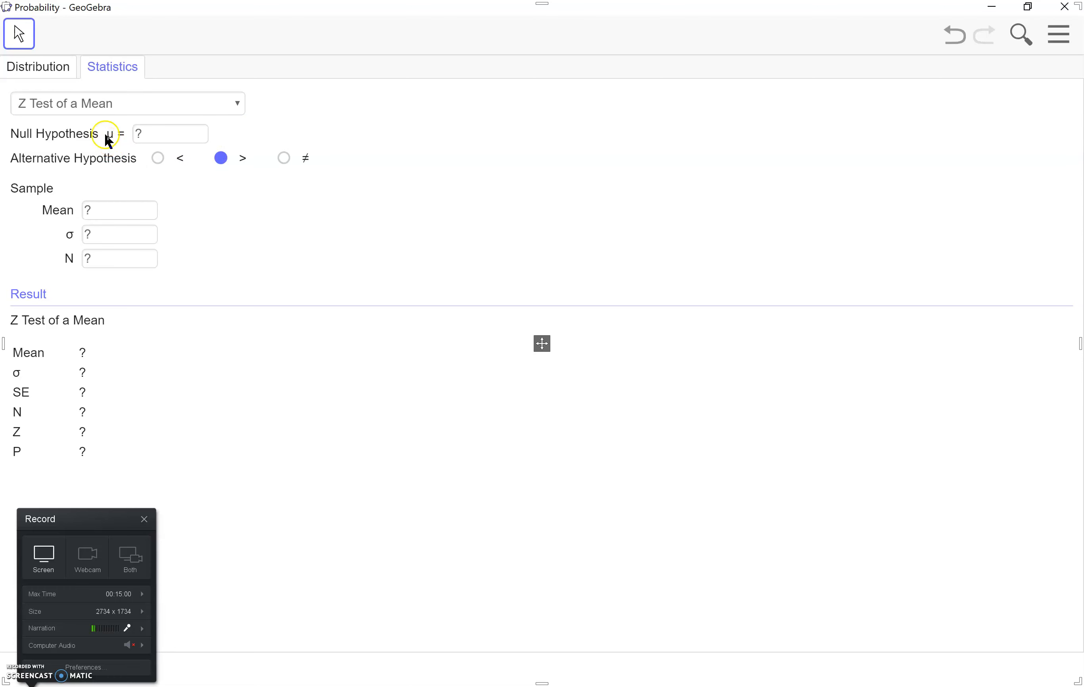
{"action": "left_click", "coordinate": [112, 213]}
View the entry forms of the T Estimate of a Mean and the Goodness of Fit Test
{"action": "left_click", "coordinate": [112, 100]}
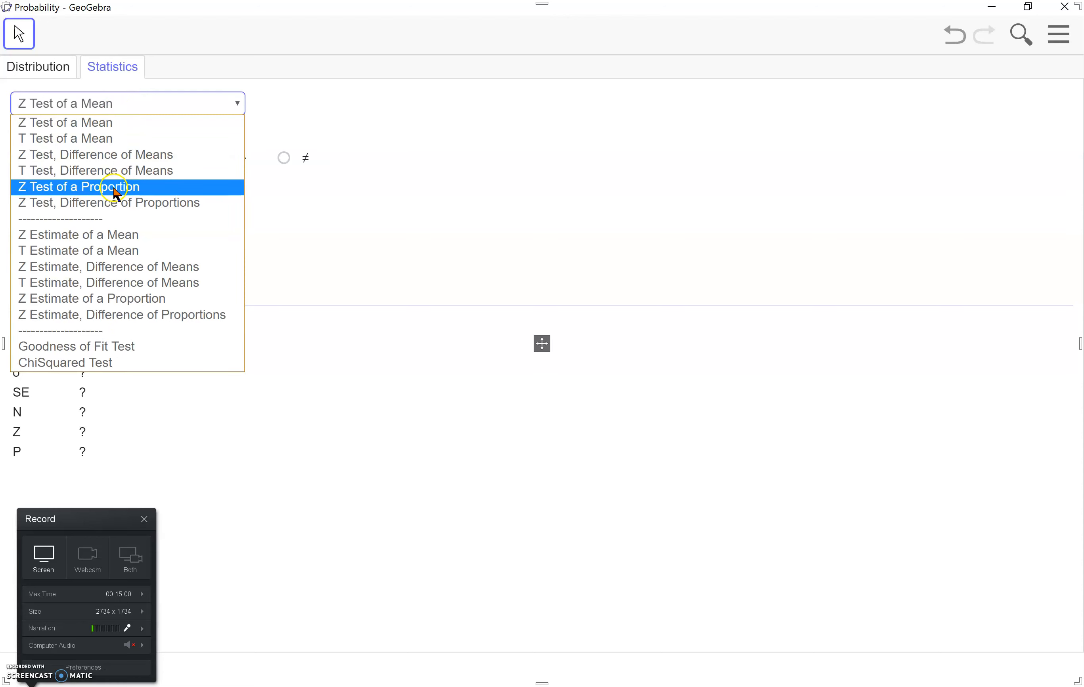
{"action": "left_click", "coordinate": [87, 251]}
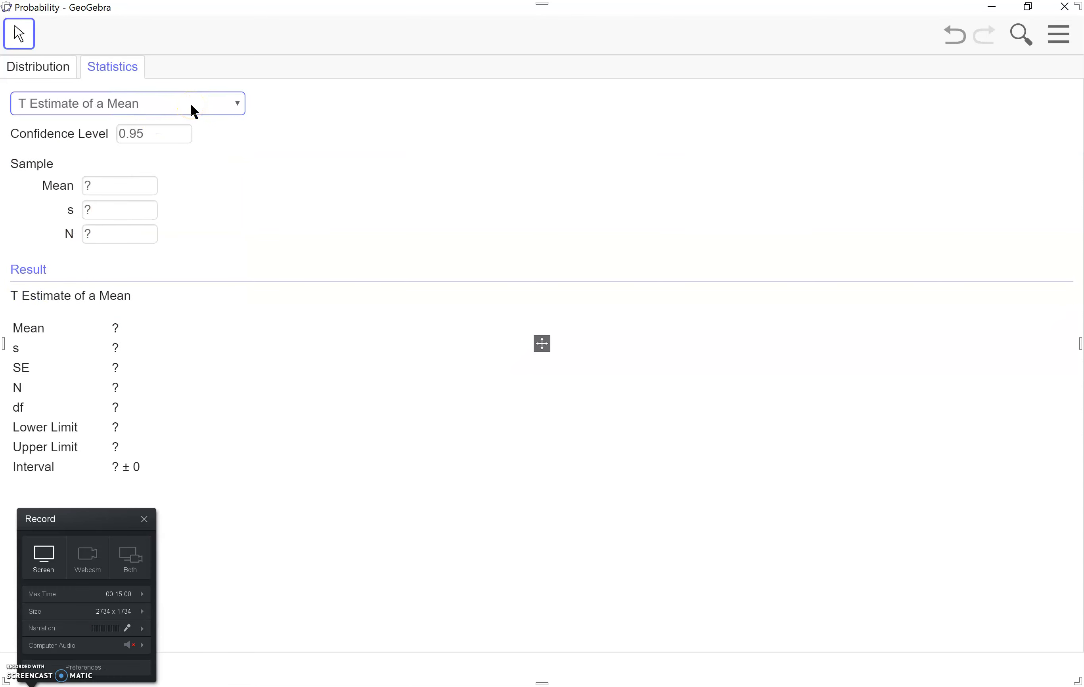
{"action": "left_click", "coordinate": [201, 105]}
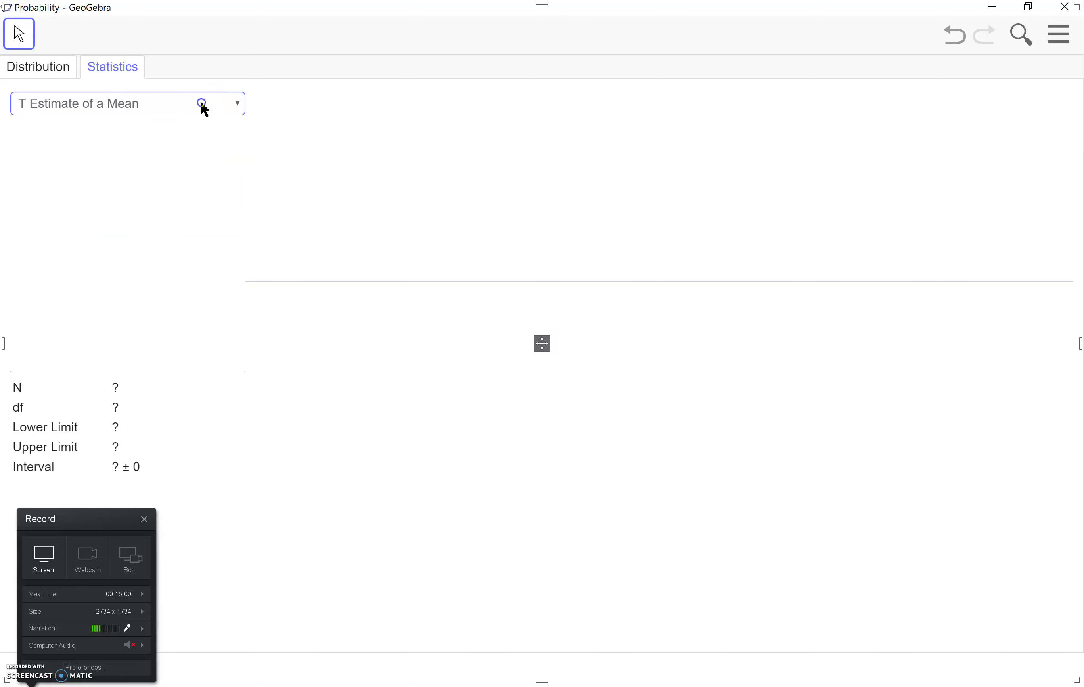
{"action": "left_click", "coordinate": [126, 348]}
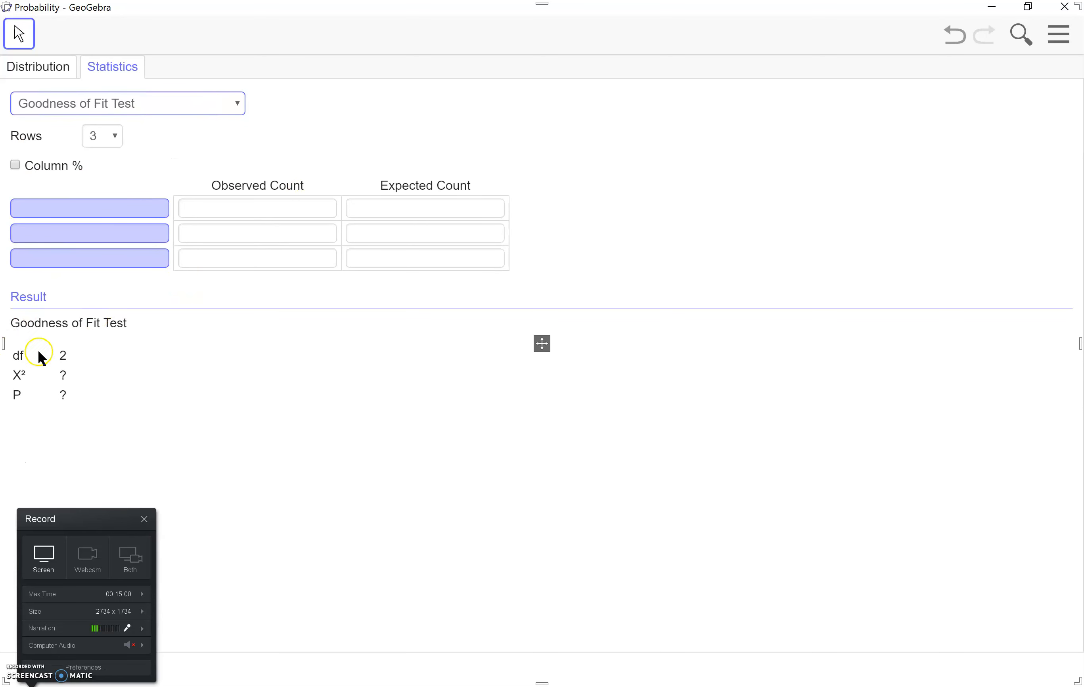
Change the statistical procedure to Z Test, Difference of Means
{"action": "left_click", "coordinate": [200, 105]}
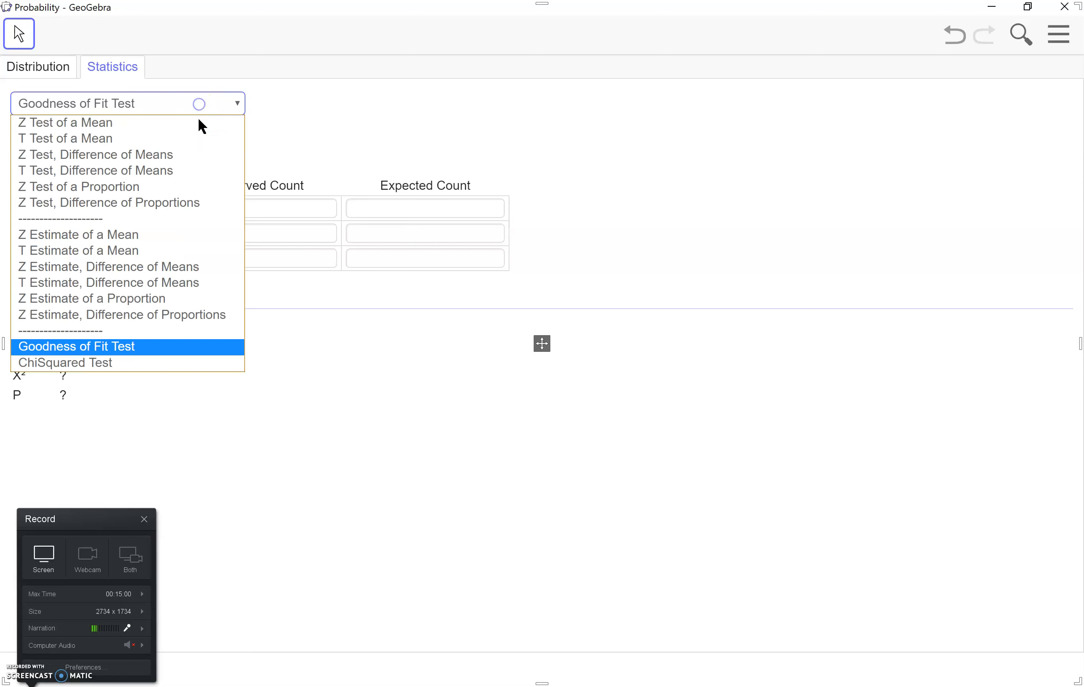
{"action": "left_click", "coordinate": [194, 159]}
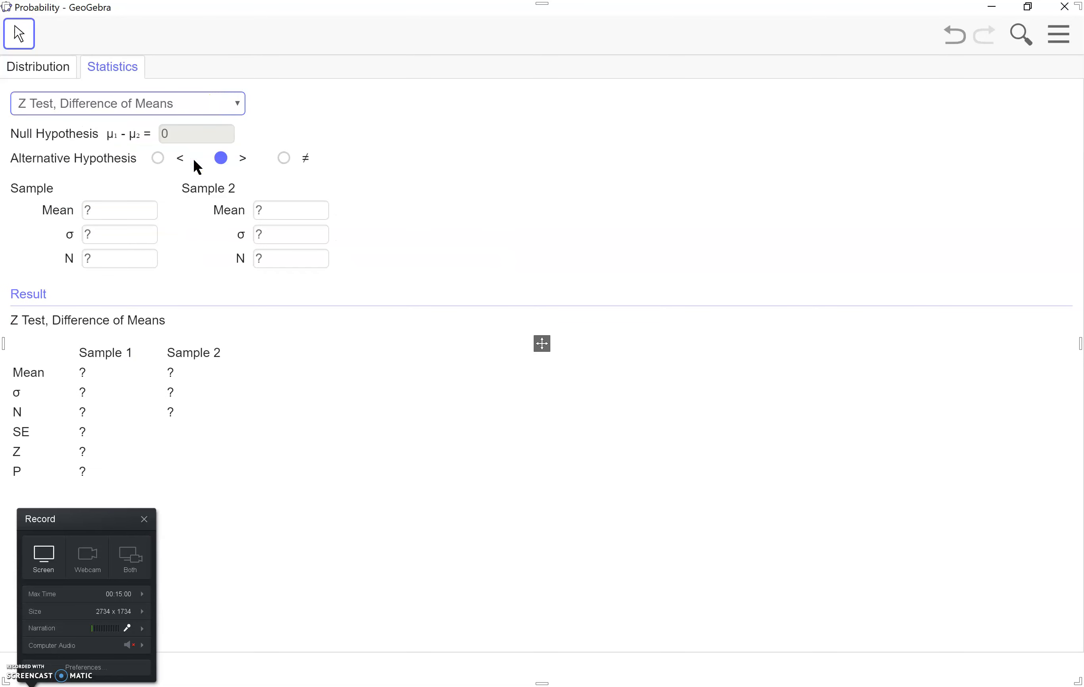
{"action": "left_click", "coordinate": [239, 104]}
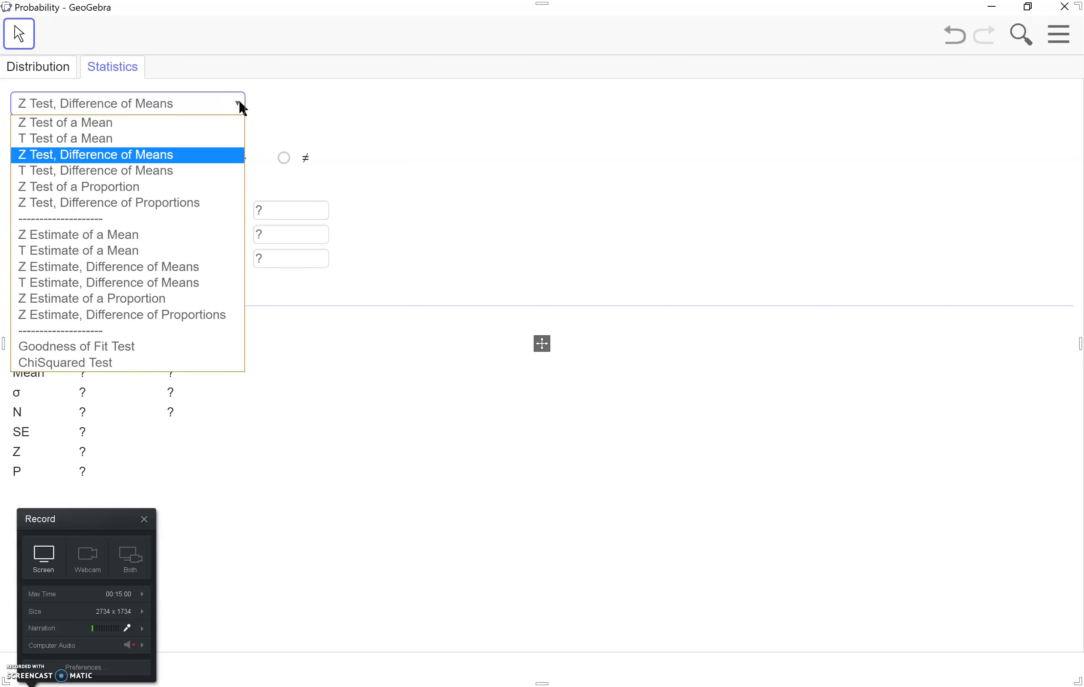
{"action": "left_click", "coordinate": [223, 101]}
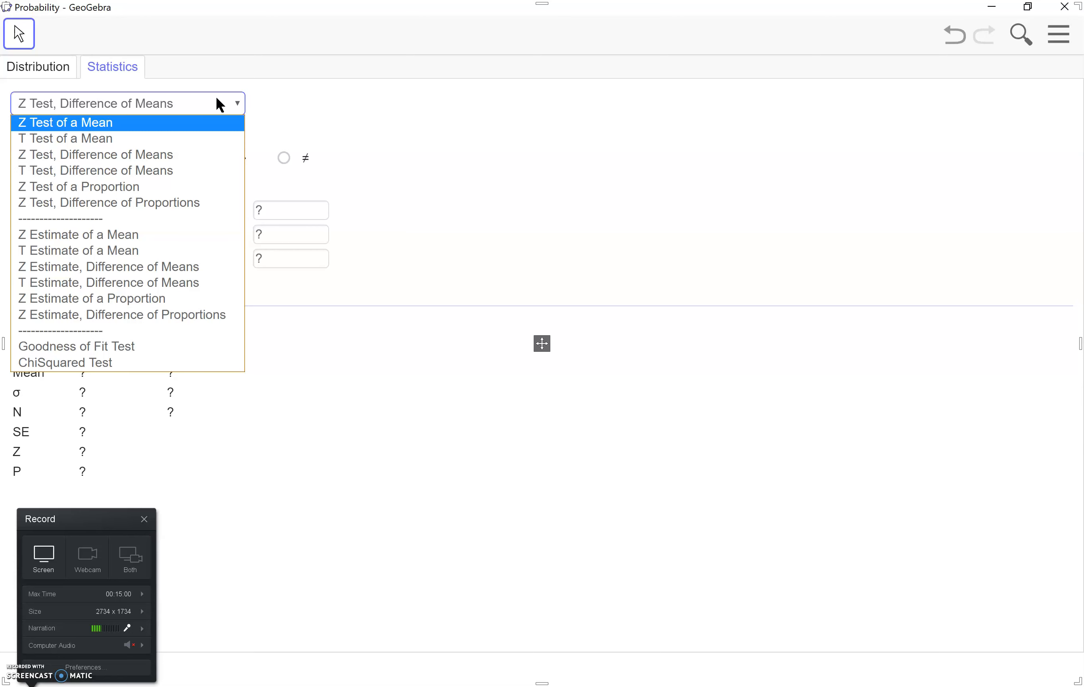
{"action": "left_click", "coordinate": [480, 117]}
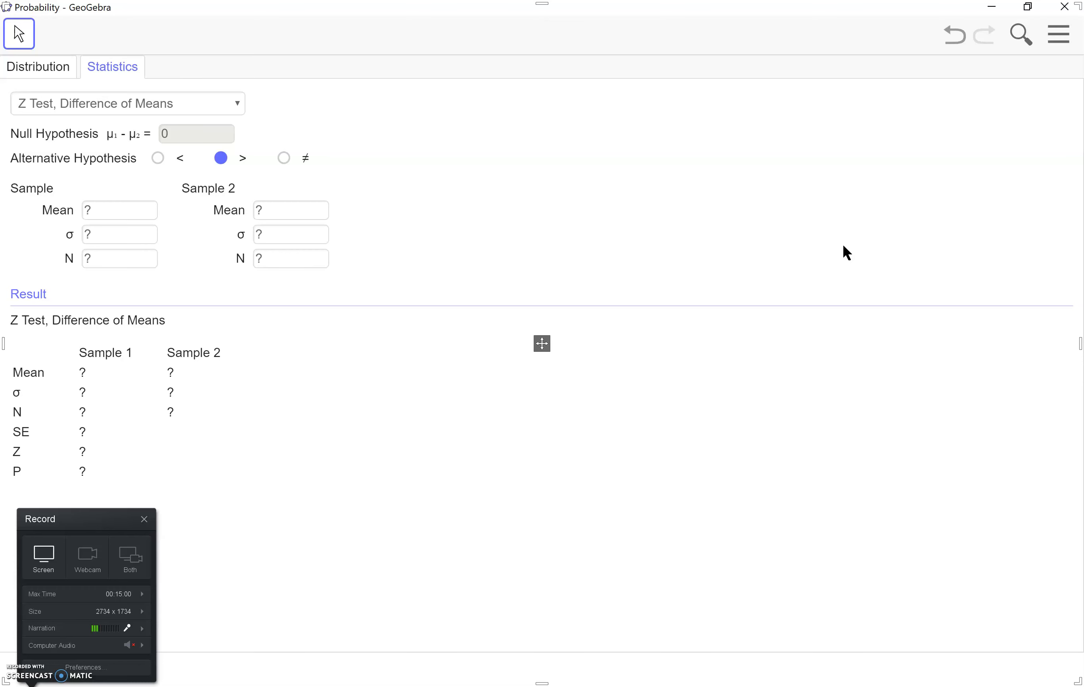
{"action": "left_click", "coordinate": [43, 68]}
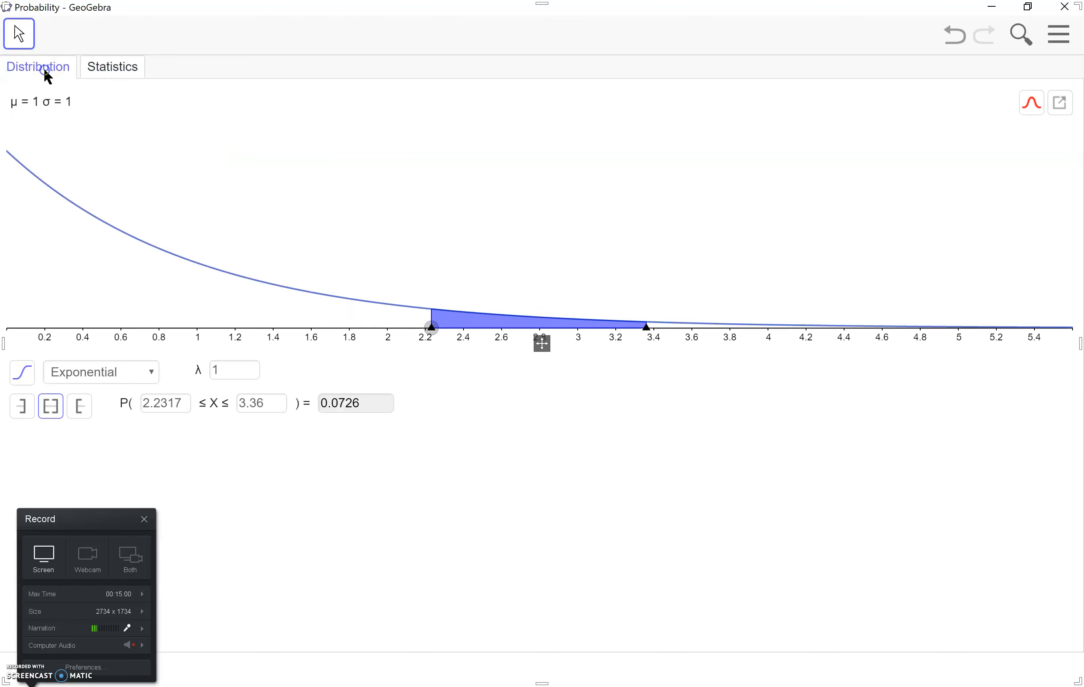
{"action": "left_click", "coordinate": [106, 69]}
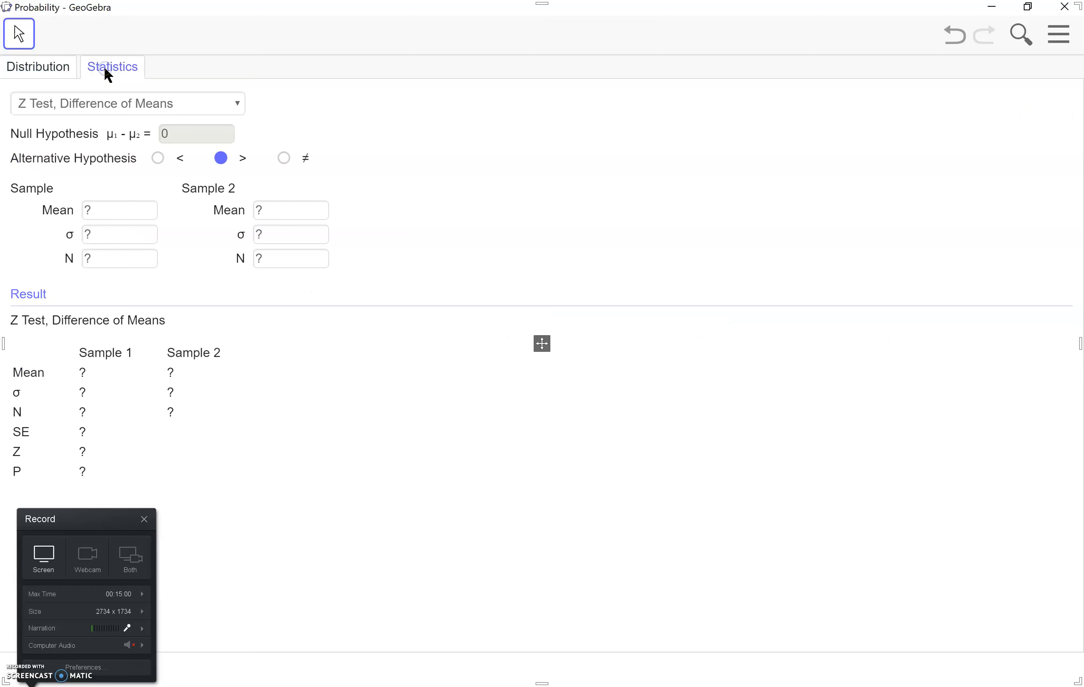